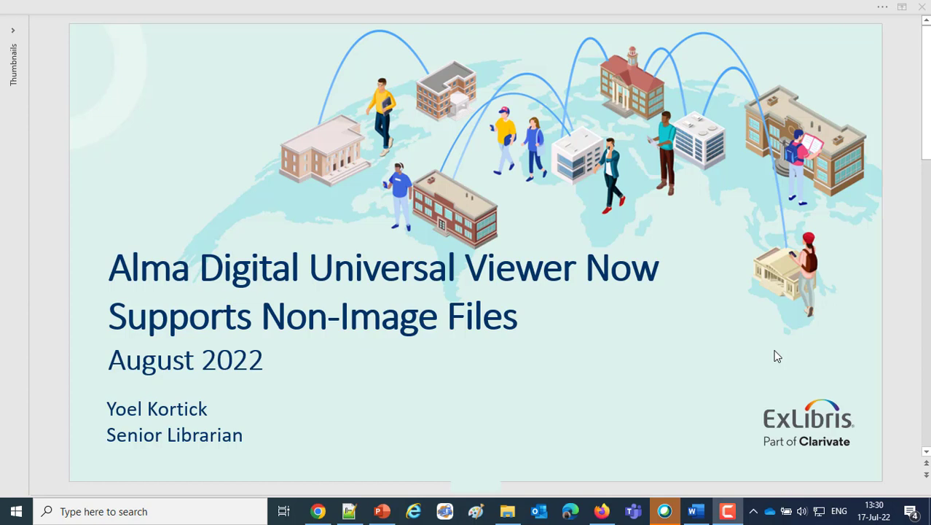
Switch to Alma in Firefox and open the Fulfillment configuration's Viewer Services page
{"action": "left_click", "coordinate": [601, 511]}
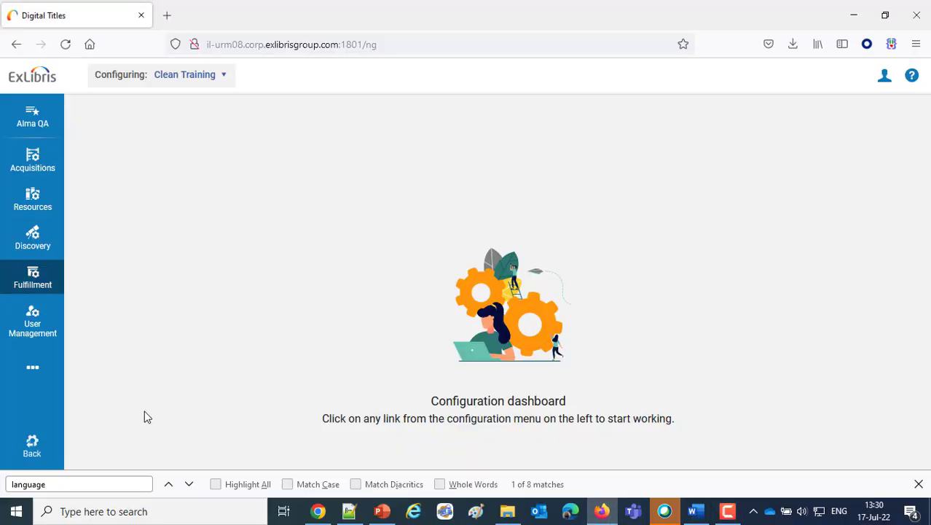
{"action": "left_click", "coordinate": [31, 277]}
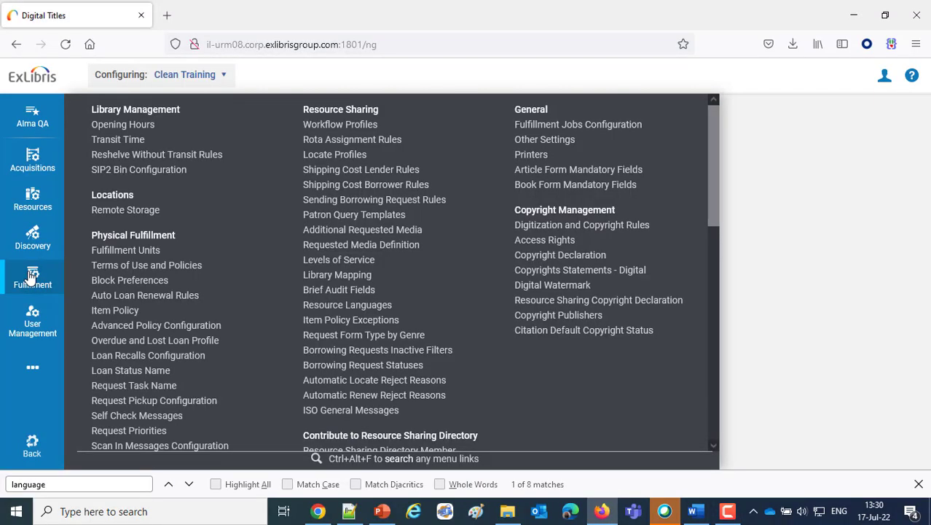
{"action": "scroll", "coordinate": [353, 300], "scroll_direction": "down", "scroll_amount": 2}
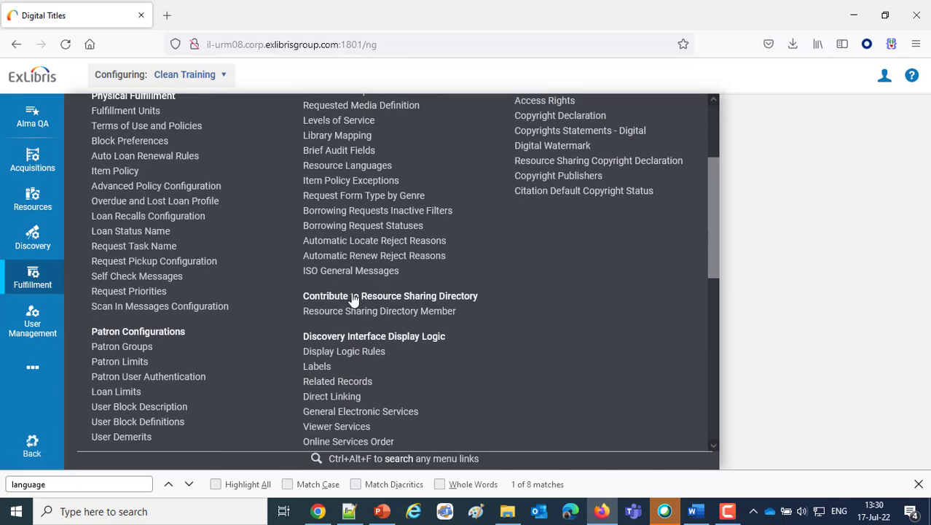
{"action": "scroll", "coordinate": [505, 338], "scroll_direction": "down", "scroll_amount": 3}
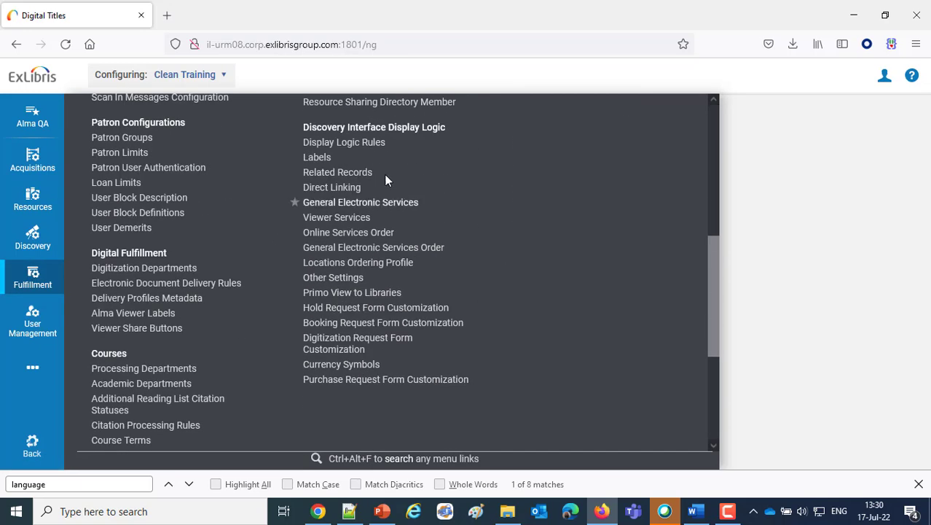
{"action": "left_click", "coordinate": [349, 222]}
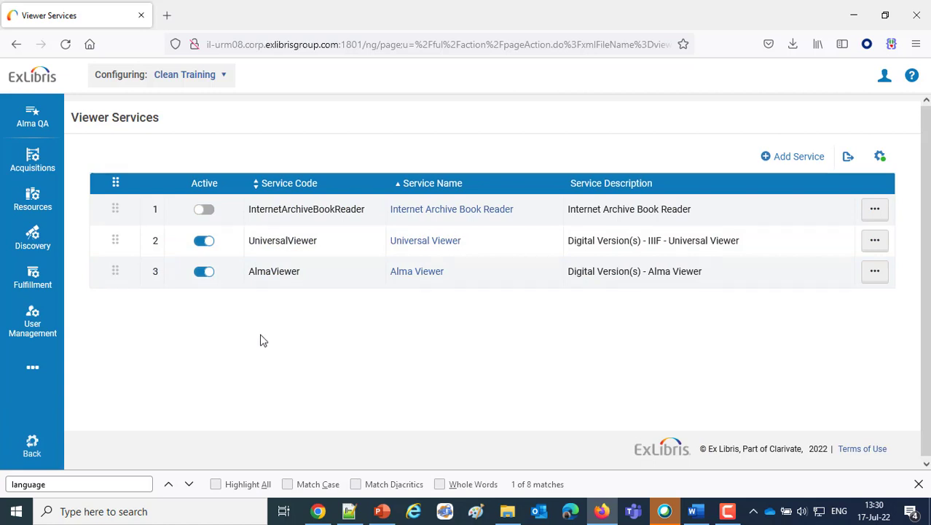
Edit the Universal Viewer service and view its 'Image Files mp4 and pdf' availability rule
{"action": "left_click", "coordinate": [873, 241]}
{"action": "left_click", "coordinate": [814, 273]}
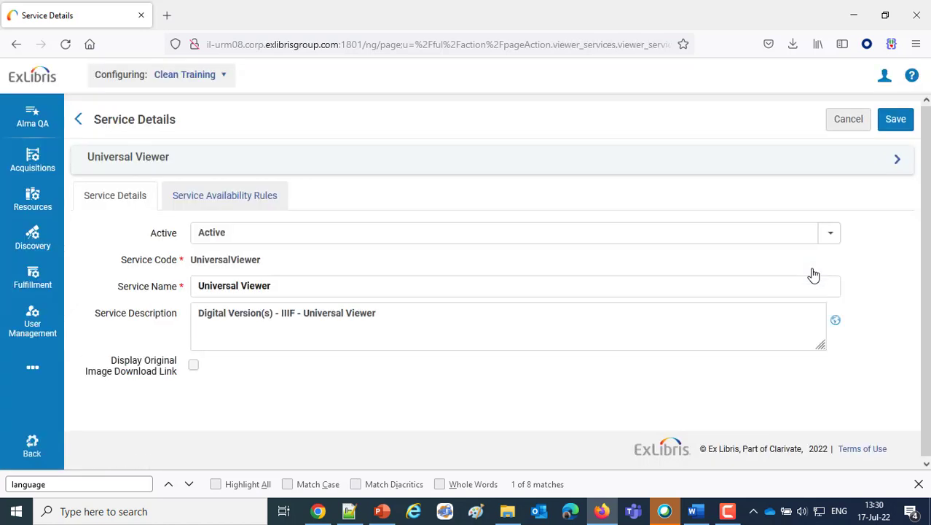
{"action": "left_click_drag", "start_coordinate": [391, 317], "coordinate": [302, 312]}
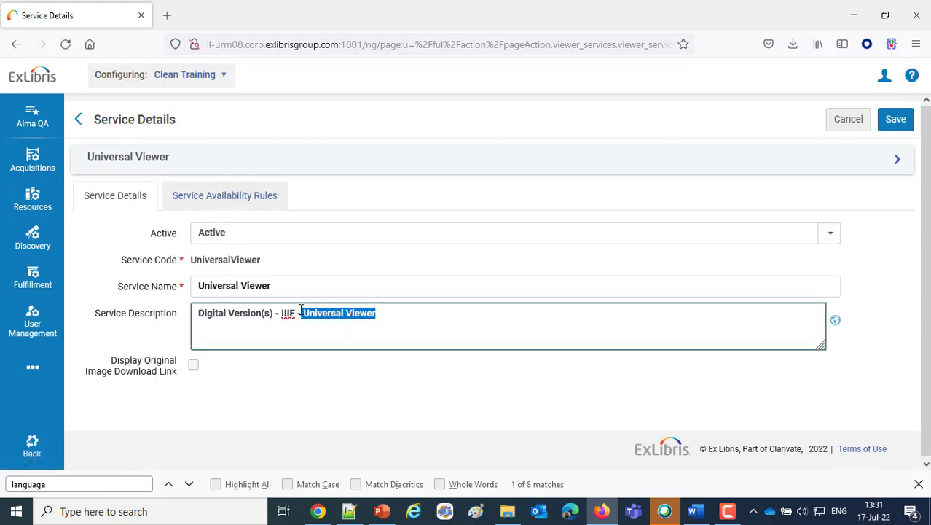
{"action": "left_click", "coordinate": [378, 384]}
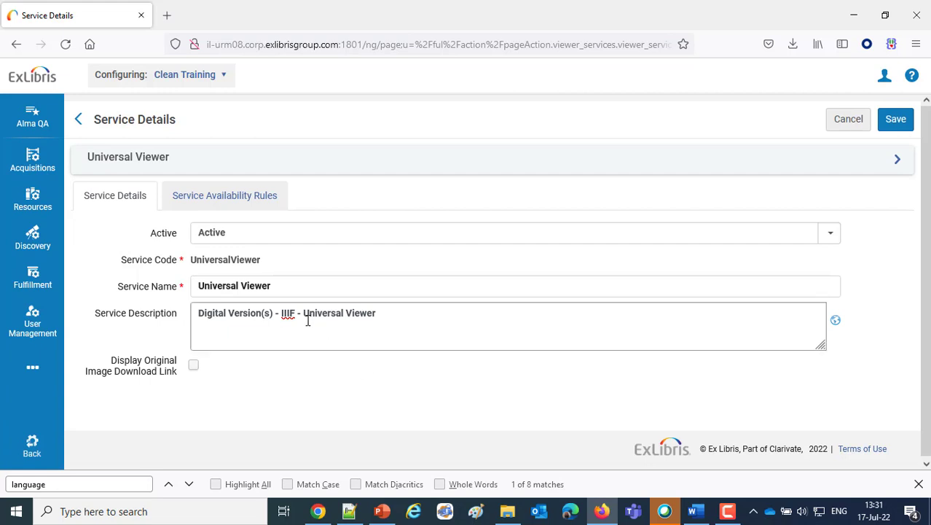
{"action": "left_click_drag", "start_coordinate": [304, 313], "coordinate": [423, 433]}
{"action": "left_click", "coordinate": [427, 433]}
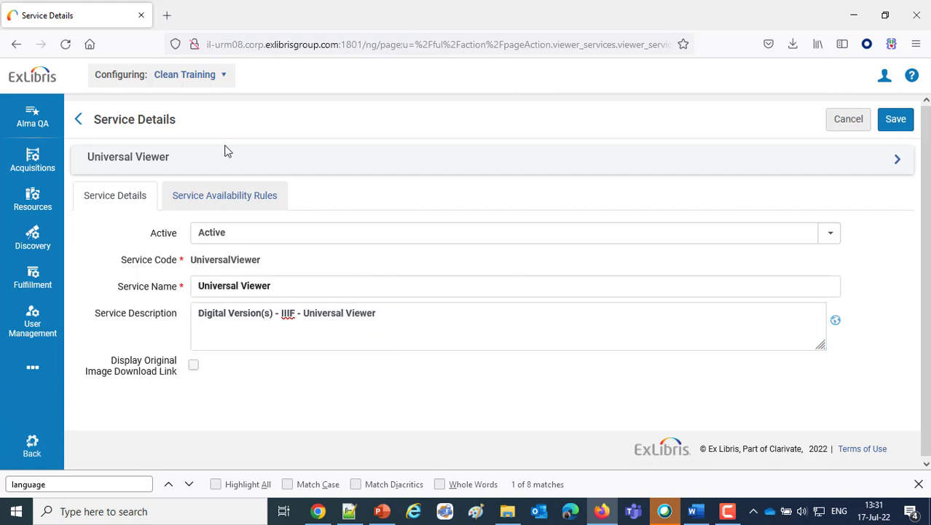
{"action": "left_click", "coordinate": [228, 202]}
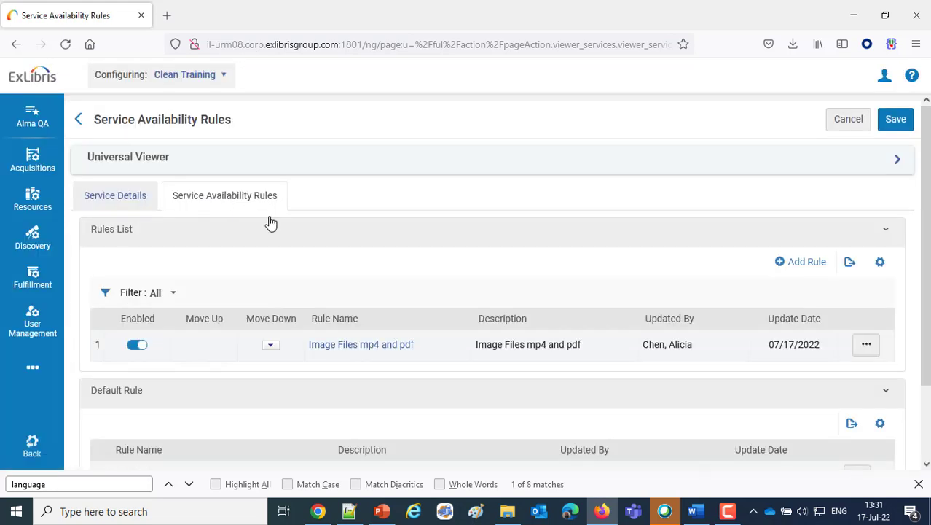
{"action": "scroll", "coordinate": [306, 233], "scroll_direction": "down", "scroll_amount": 2}
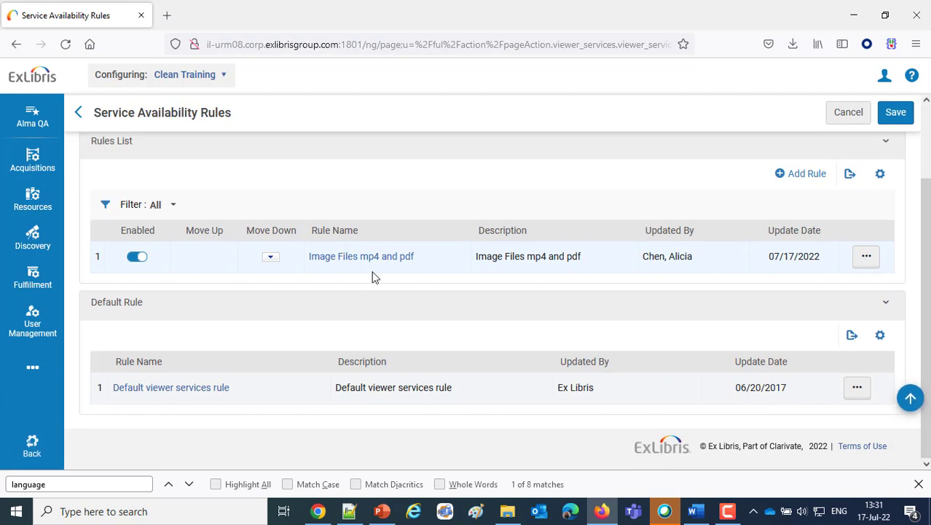
{"action": "left_click", "coordinate": [866, 256]}
{"action": "left_click", "coordinate": [800, 284]}
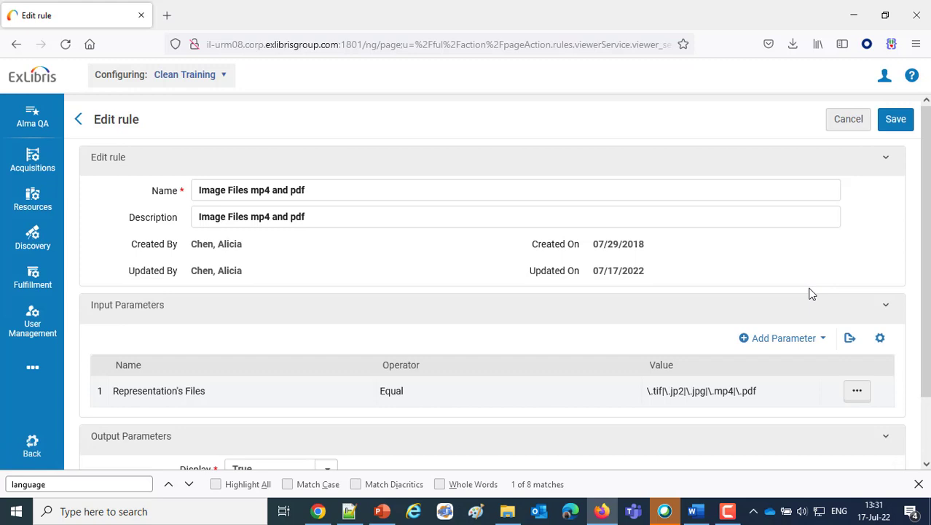
{"action": "scroll", "coordinate": [812, 293], "scroll_direction": "down", "scroll_amount": 2}
{"action": "left_click_drag", "start_coordinate": [768, 326], "coordinate": [649, 321]}
{"action": "left_click", "coordinate": [656, 321]}
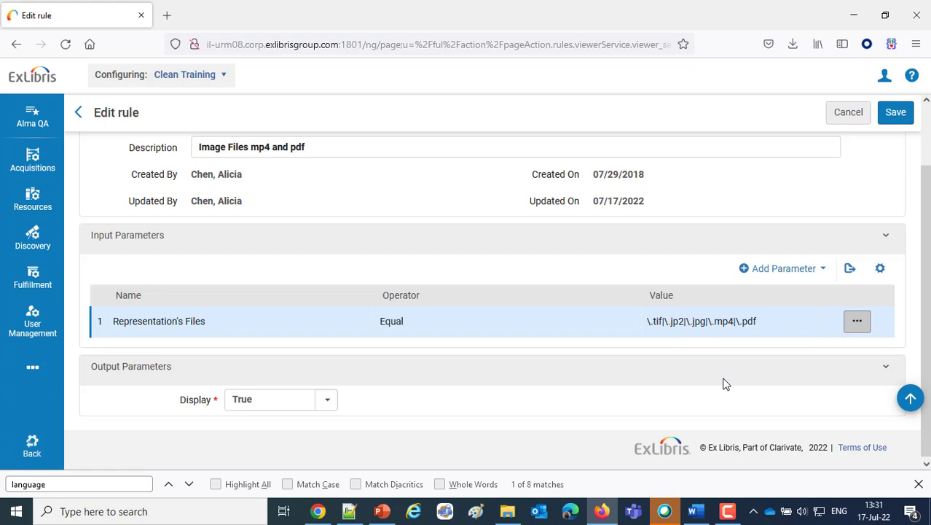
{"action": "left_click", "coordinate": [854, 328]}
{"action": "left_click", "coordinate": [796, 356]}
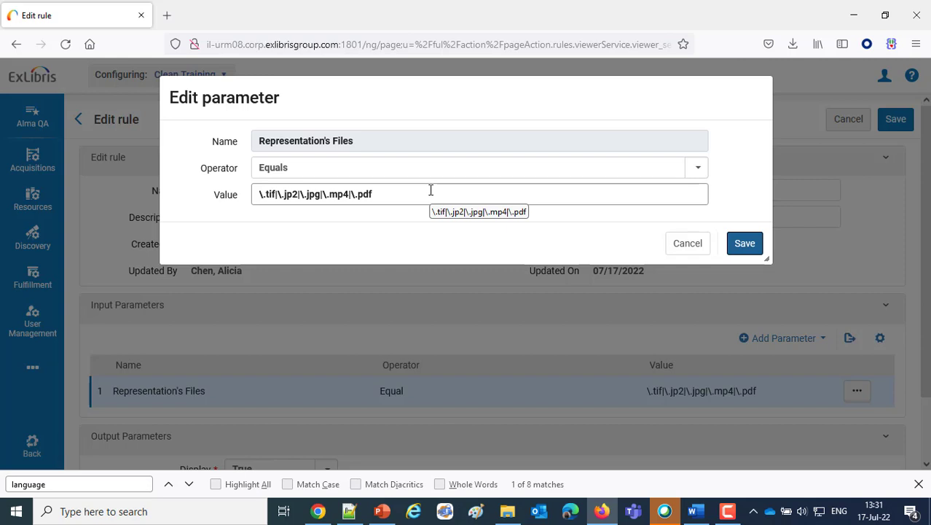
{"action": "left_click_drag", "start_coordinate": [330, 195], "coordinate": [357, 195]}
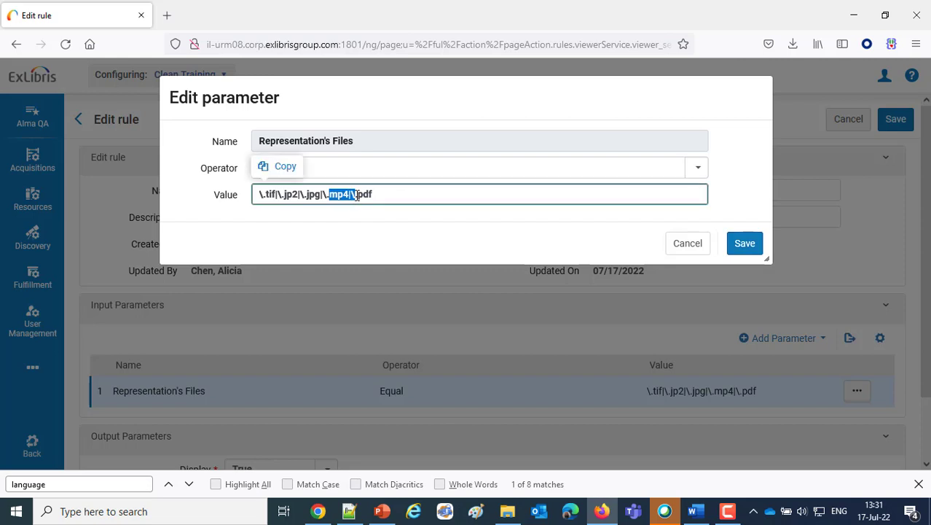
{"action": "double_click", "coordinate": [365, 195]}
{"action": "left_click", "coordinate": [685, 248]}
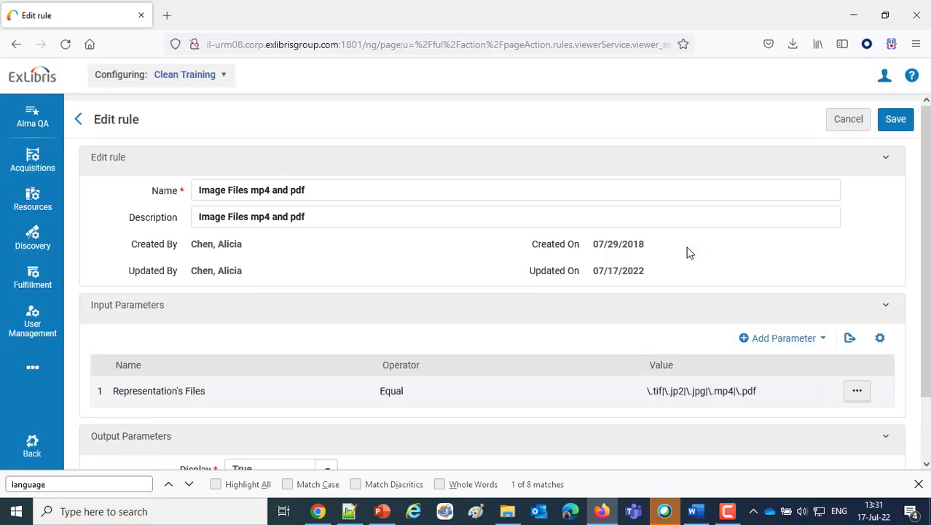
{"action": "scroll", "coordinate": [736, 383], "scroll_direction": "down", "scroll_amount": 1}
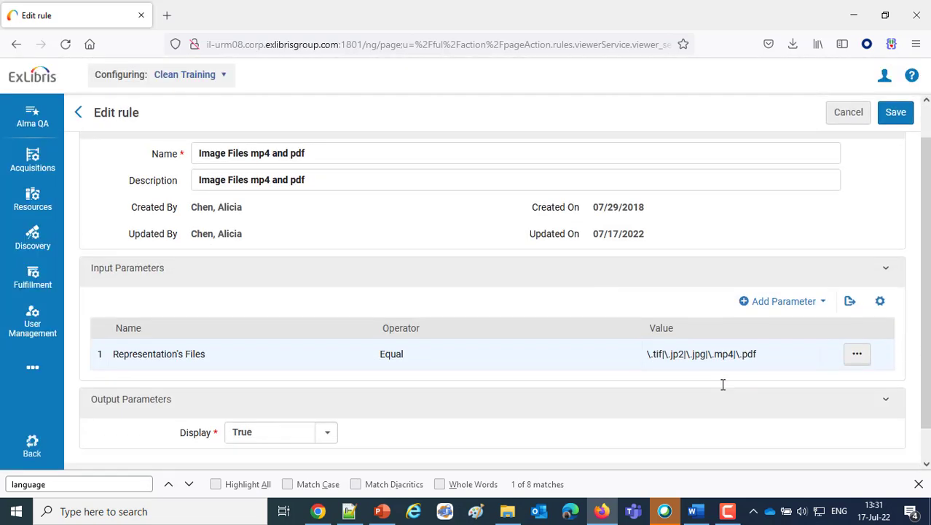
{"action": "scroll", "coordinate": [723, 384], "scroll_direction": "down", "scroll_amount": 1}
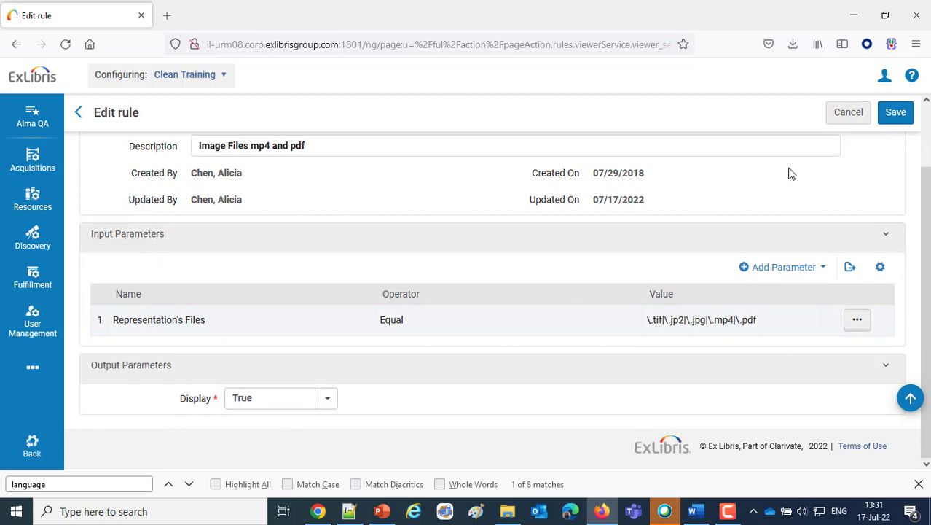
{"action": "left_click", "coordinate": [844, 111]}
{"action": "scroll", "coordinate": [848, 121], "scroll_direction": "down", "scroll_amount": 2}
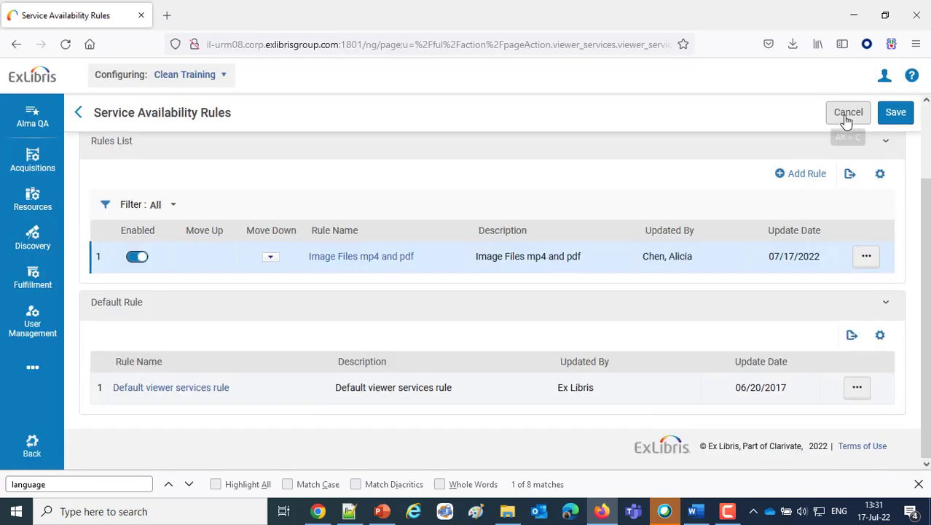
Return to Viewer Services and open the Alma Viewer's Service Availability Rules
{"action": "left_click", "coordinate": [845, 115]}
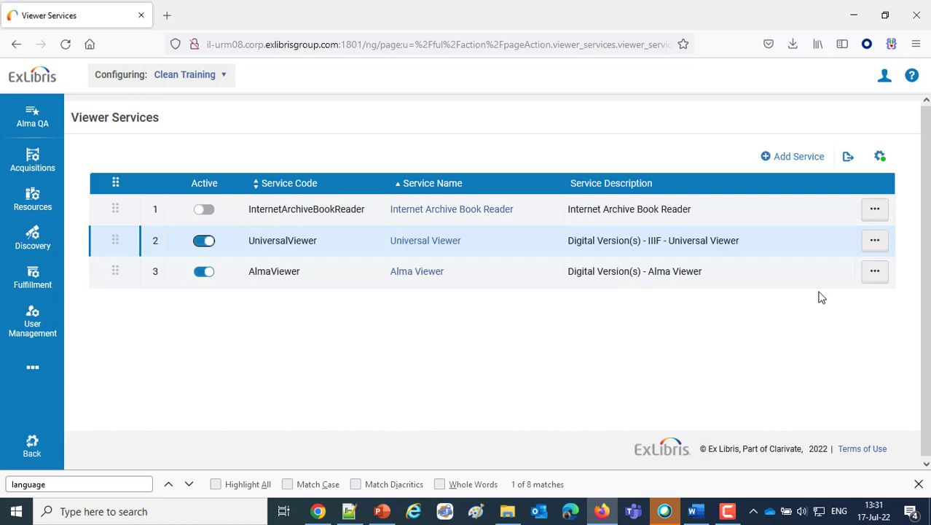
{"action": "left_click", "coordinate": [875, 271]}
{"action": "left_click", "coordinate": [811, 308]}
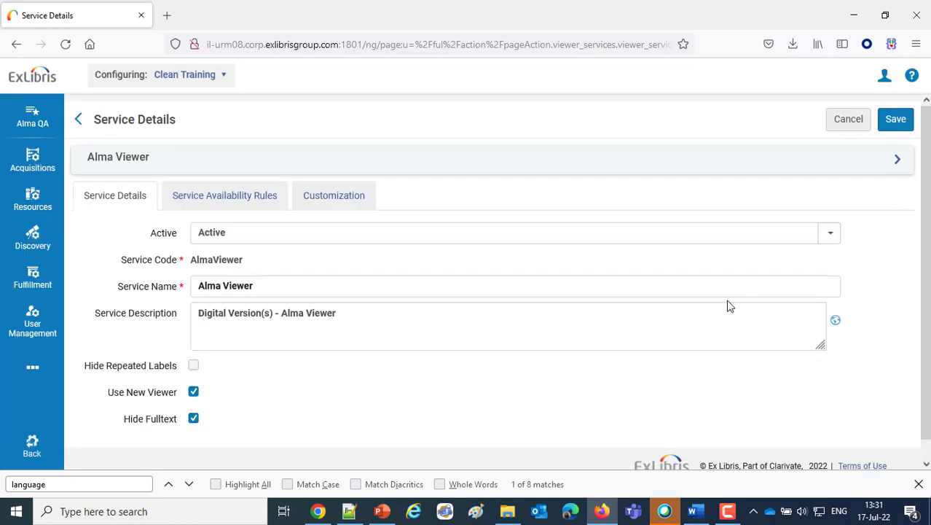
{"action": "left_click", "coordinate": [247, 200]}
{"action": "scroll", "coordinate": [271, 228], "scroll_direction": "down", "scroll_amount": 3}
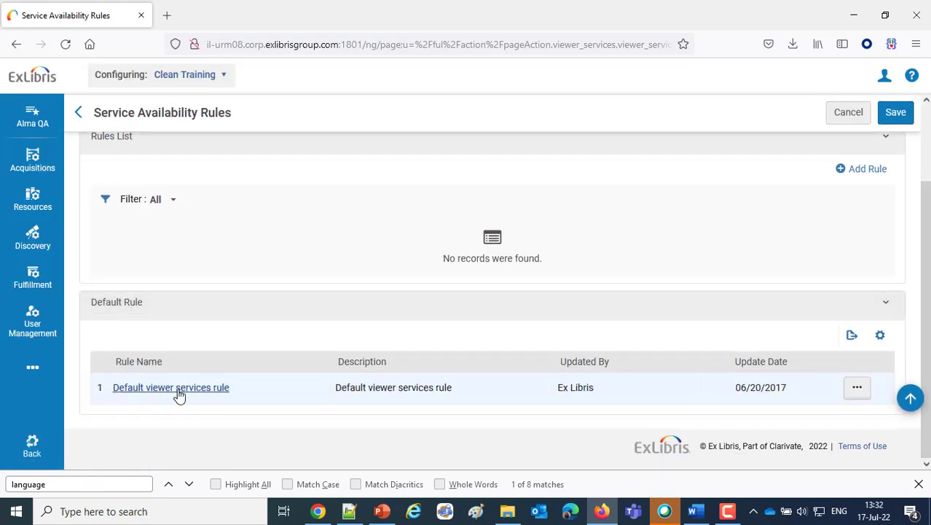
Inspect the Alma Viewer's default viewer services rule, then cancel back to Viewer Services
{"action": "left_click", "coordinate": [857, 387]}
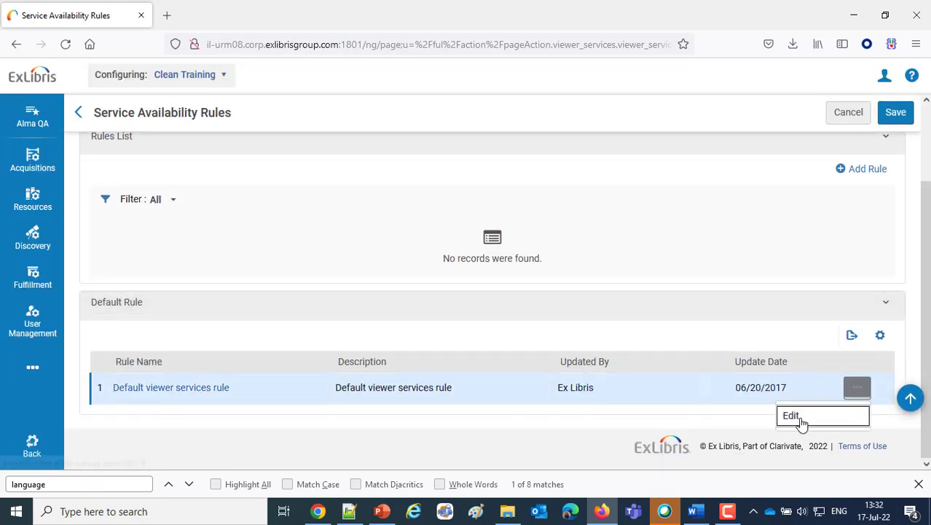
{"action": "left_click", "coordinate": [792, 416]}
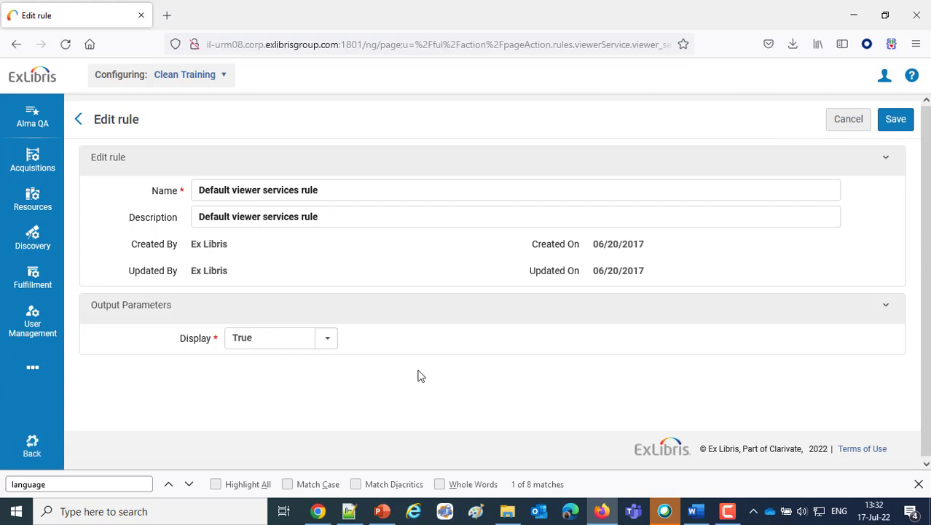
{"action": "left_click", "coordinate": [848, 119]}
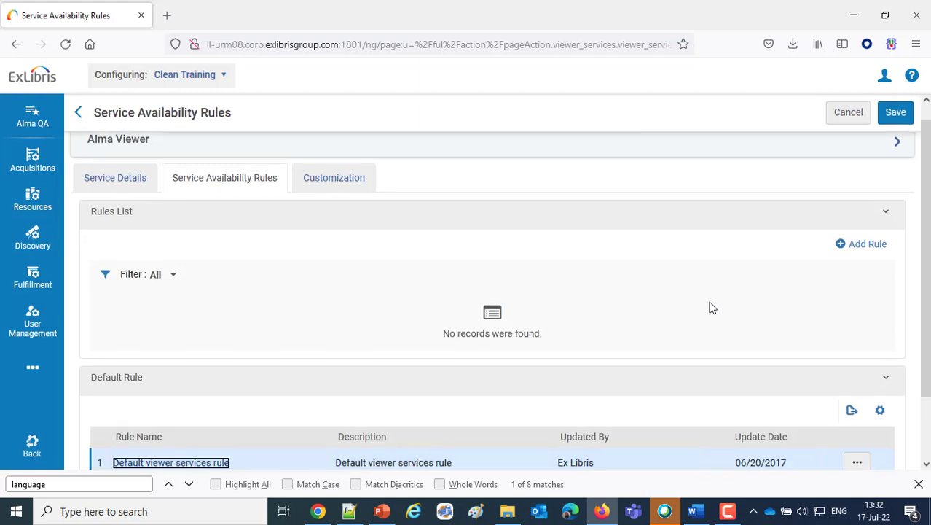
{"action": "left_click", "coordinate": [848, 112]}
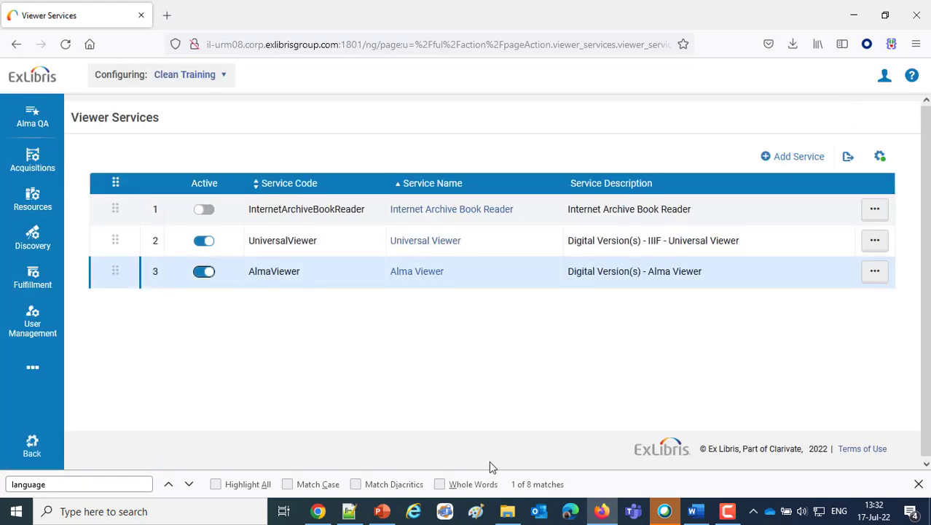
Go to the Alma home page and rerun the recent 'The lady in the tower' Digital titles search
{"action": "left_click_drag", "start_coordinate": [648, 271], "coordinate": [702, 273]}
{"action": "left_click_drag", "start_coordinate": [736, 246], "coordinate": [671, 239]}
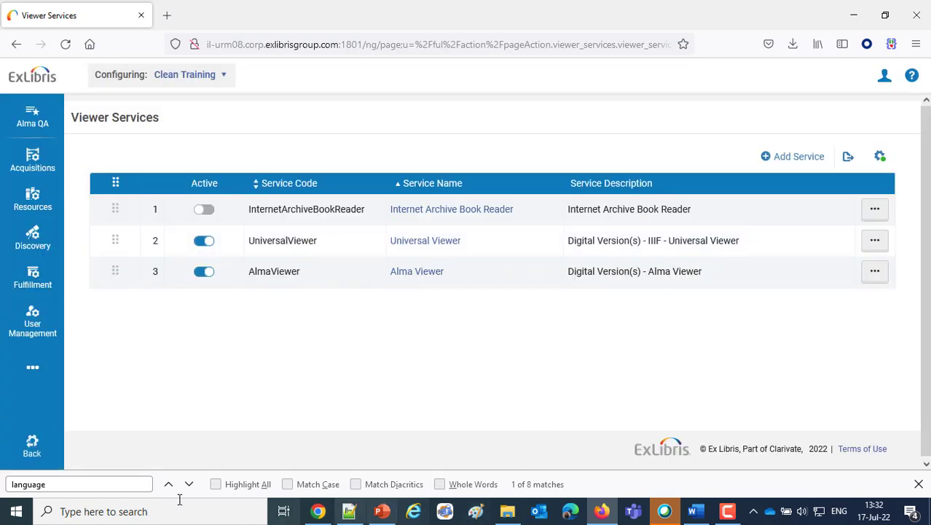
{"action": "left_click", "coordinate": [33, 448]}
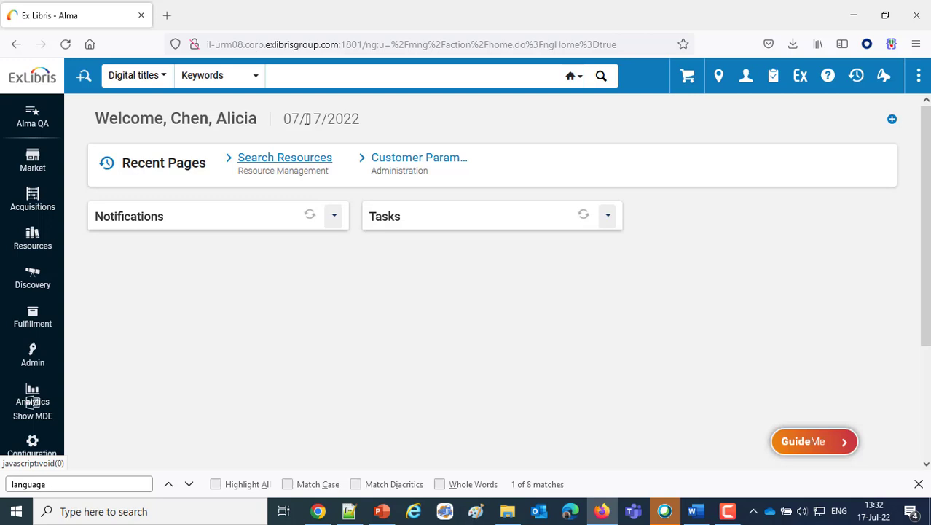
{"action": "left_click", "coordinate": [327, 77]}
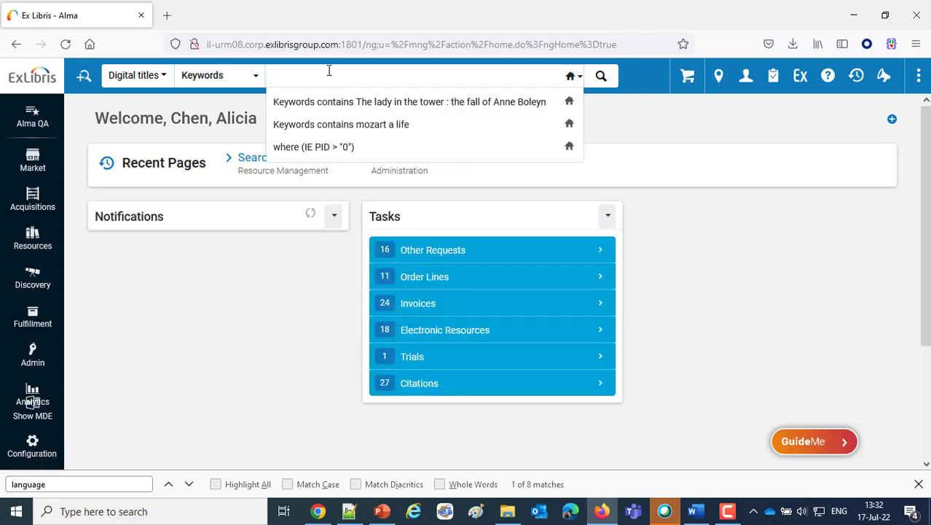
{"action": "left_click", "coordinate": [361, 103]}
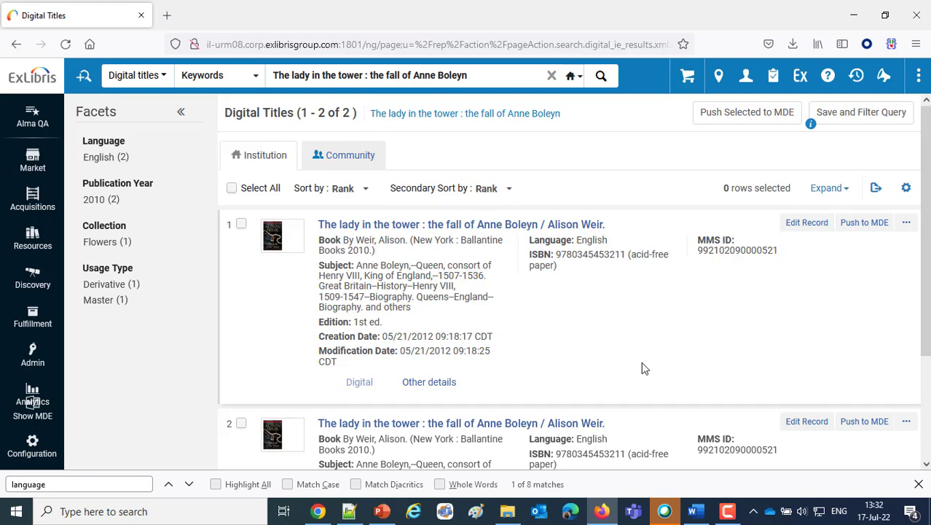
{"action": "scroll", "coordinate": [642, 368], "scroll_direction": "down", "scroll_amount": 3}
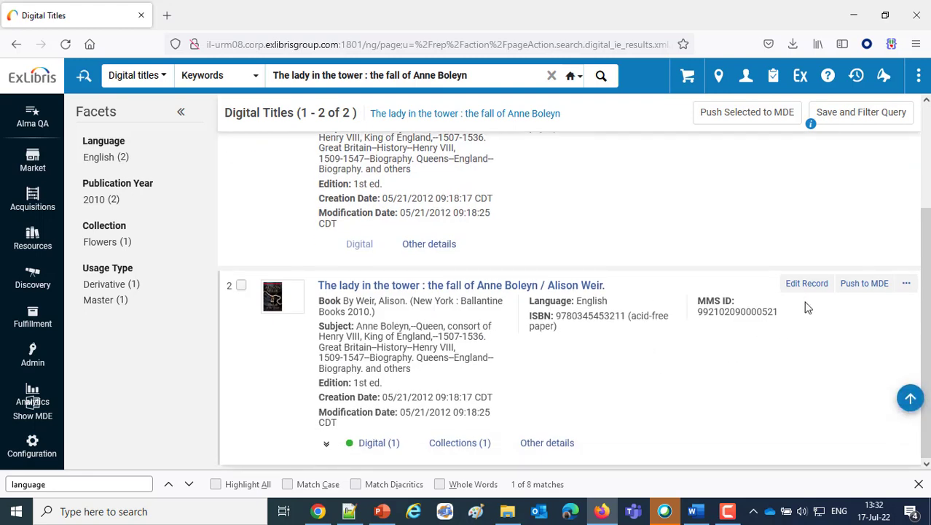
Open the second Anne Boleyn record's digital representation and check its pdf in the Files List
{"action": "left_click", "coordinate": [378, 443]}
{"action": "scroll", "coordinate": [565, 393], "scroll_direction": "down", "scroll_amount": 2}
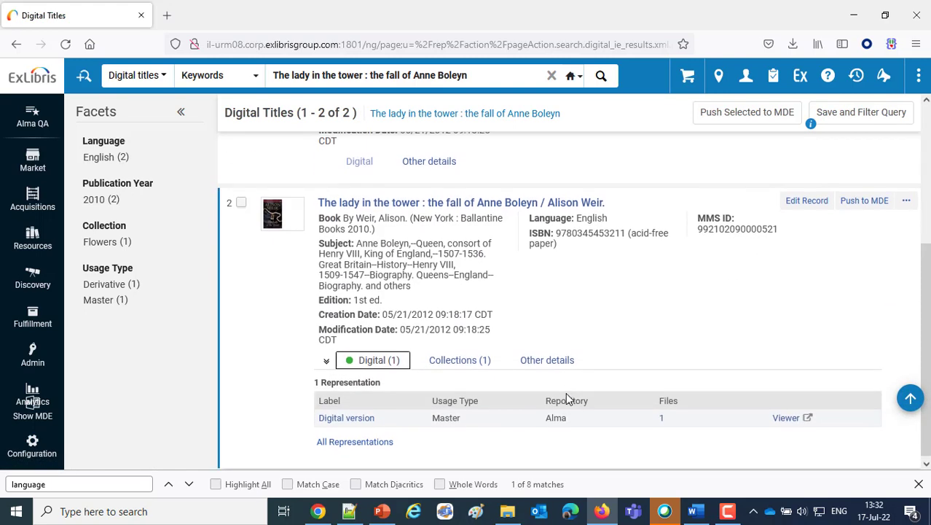
{"action": "left_click", "coordinate": [339, 417]}
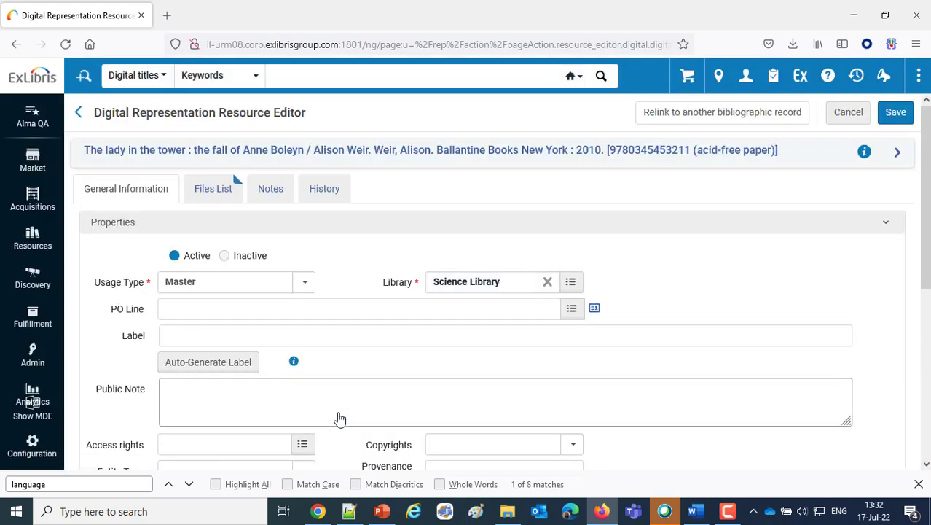
{"action": "left_click", "coordinate": [207, 190]}
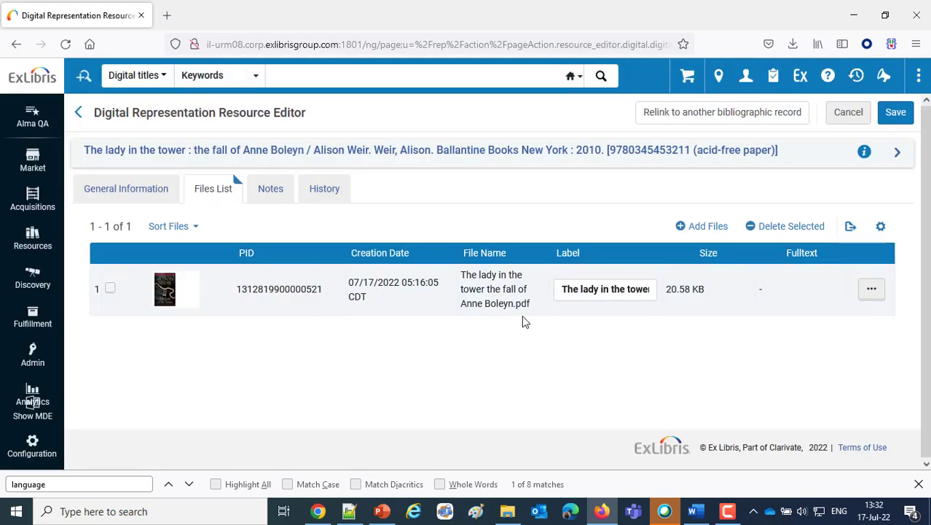
{"action": "double_click", "coordinate": [522, 304]}
{"action": "right_click", "coordinate": [522, 303]}
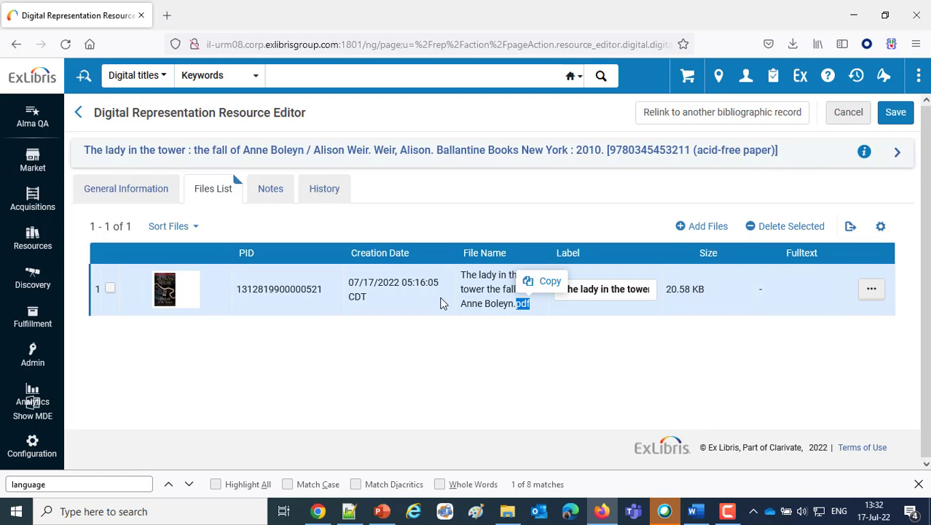
Search 'lake wind' and open its digital representation's Files List showing the mp4 file
{"action": "left_click", "coordinate": [287, 79]}
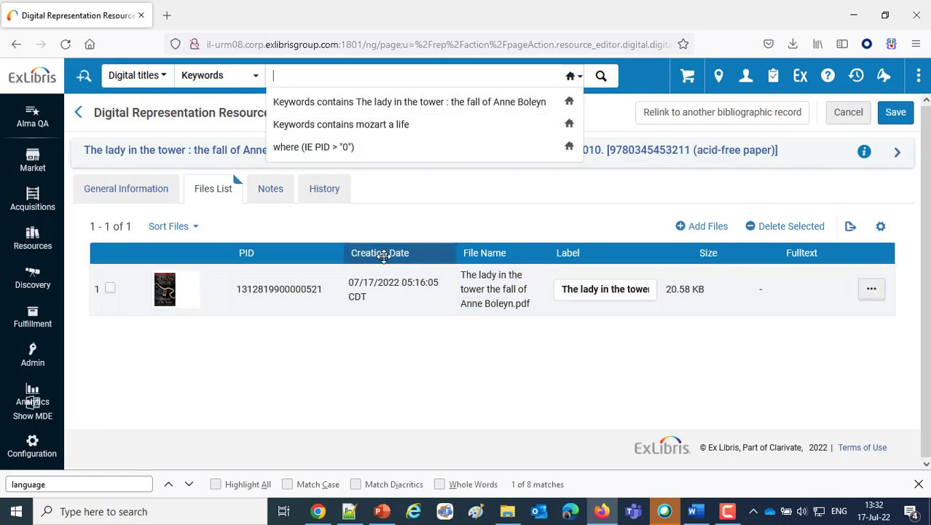
{"action": "type", "text": "lake wind"}
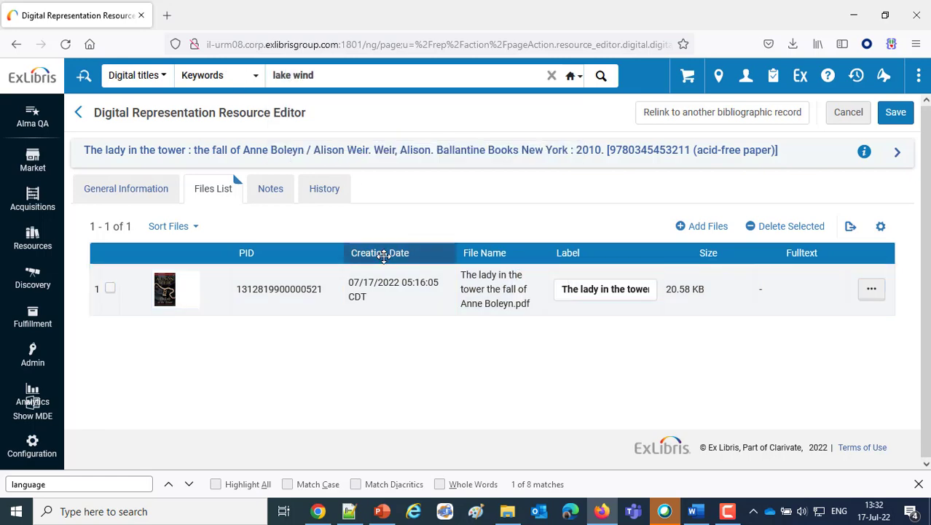
{"action": "key", "text": "Return"}
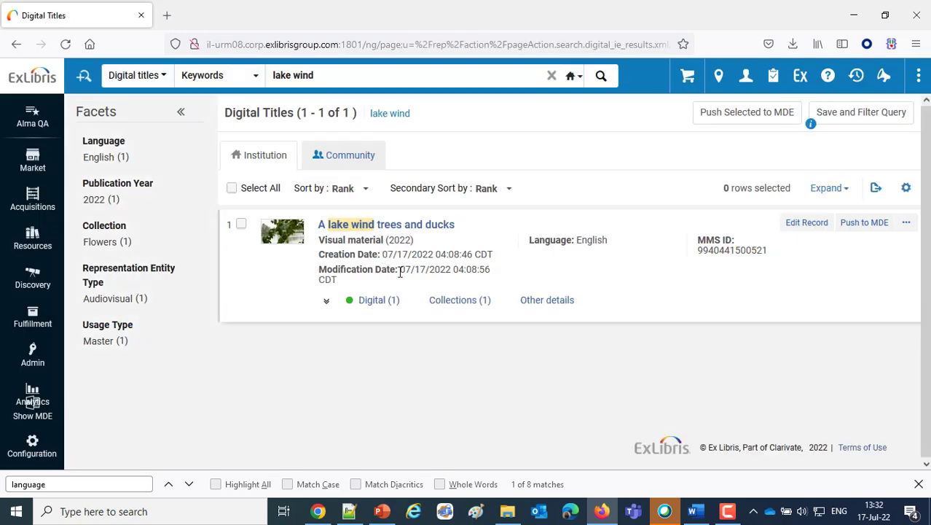
{"action": "left_click", "coordinate": [375, 300]}
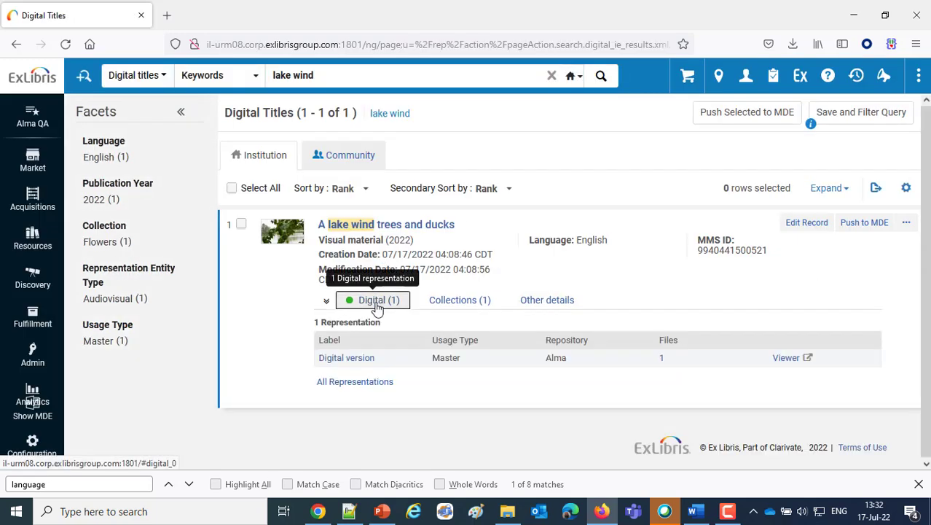
{"action": "left_click", "coordinate": [347, 359]}
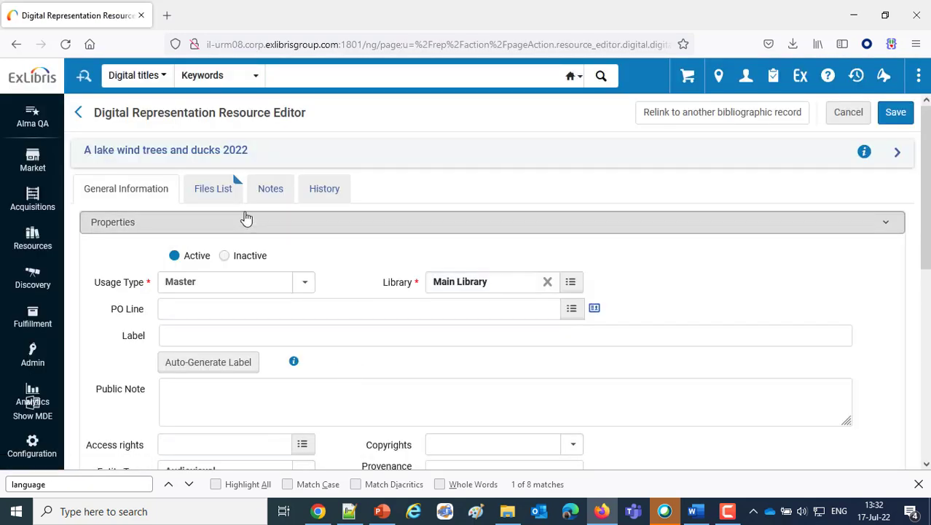
{"action": "left_click", "coordinate": [211, 190]}
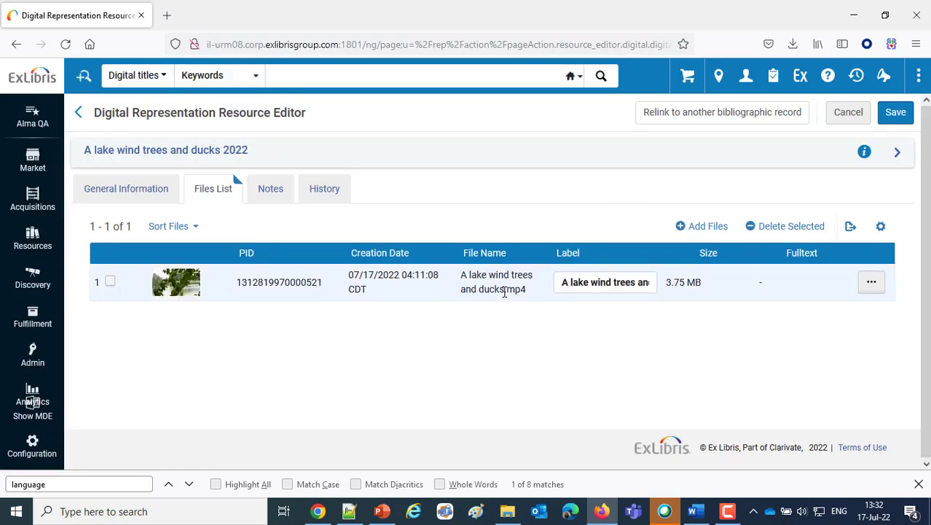
{"action": "left_click_drag", "start_coordinate": [505, 291], "coordinate": [526, 292]}
{"action": "left_click", "coordinate": [552, 334]}
Switch the search to All titles and rerun the recent 'lake wind' search
{"action": "left_click", "coordinate": [151, 78]}
{"action": "left_click", "coordinate": [153, 101]}
{"action": "left_click", "coordinate": [324, 82]}
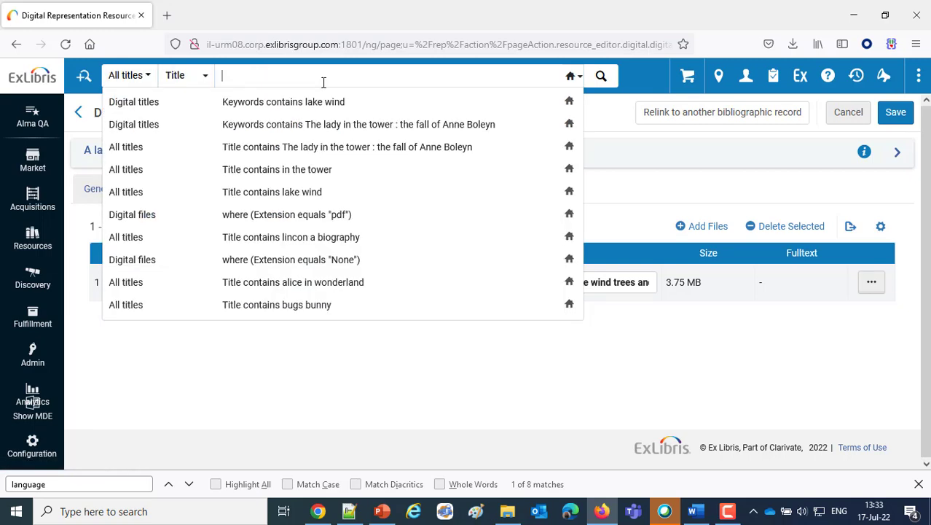
{"action": "left_click", "coordinate": [334, 107]}
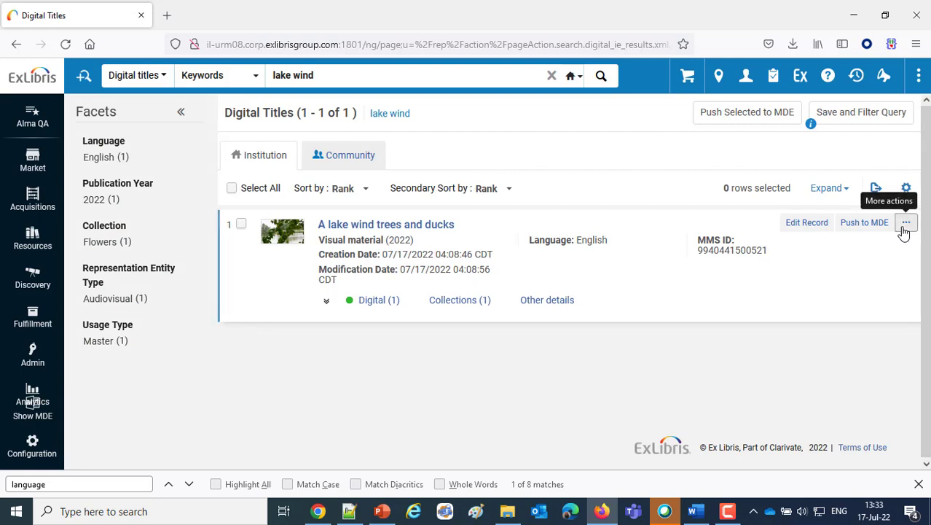
Open View It for the lake wind title, showing the mp4 under Universal Viewer and Alma Viewer
{"action": "left_click", "coordinate": [905, 223]}
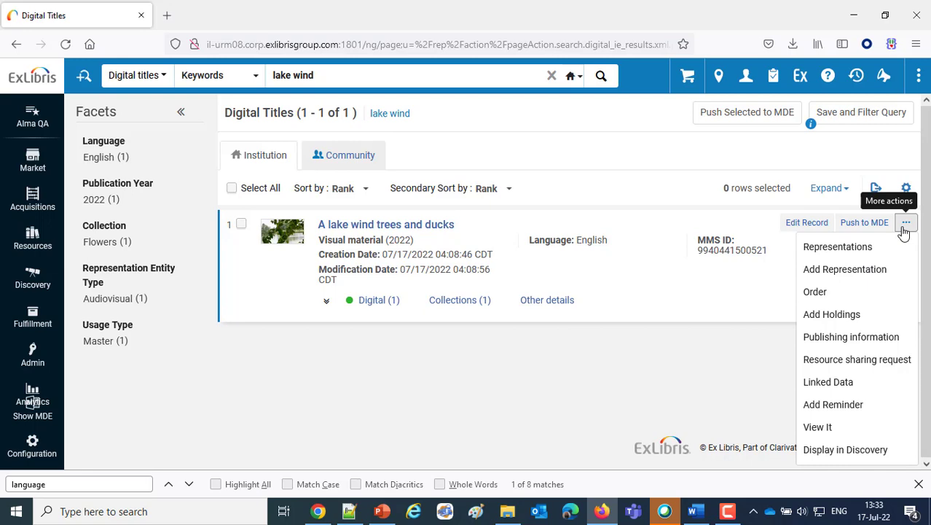
{"action": "left_click", "coordinate": [828, 430]}
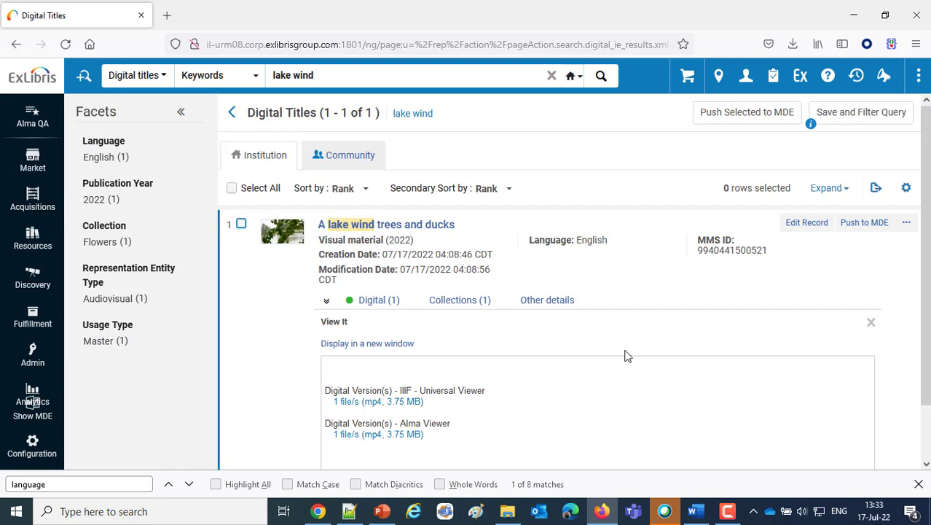
{"action": "scroll", "coordinate": [627, 356], "scroll_direction": "down", "scroll_amount": 1}
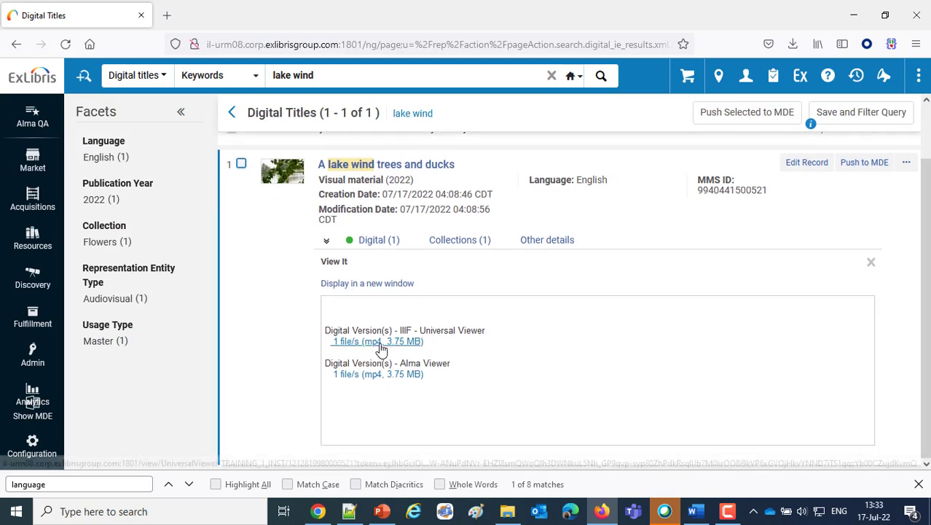
{"action": "left_click_drag", "start_coordinate": [421, 330], "coordinate": [494, 337]}
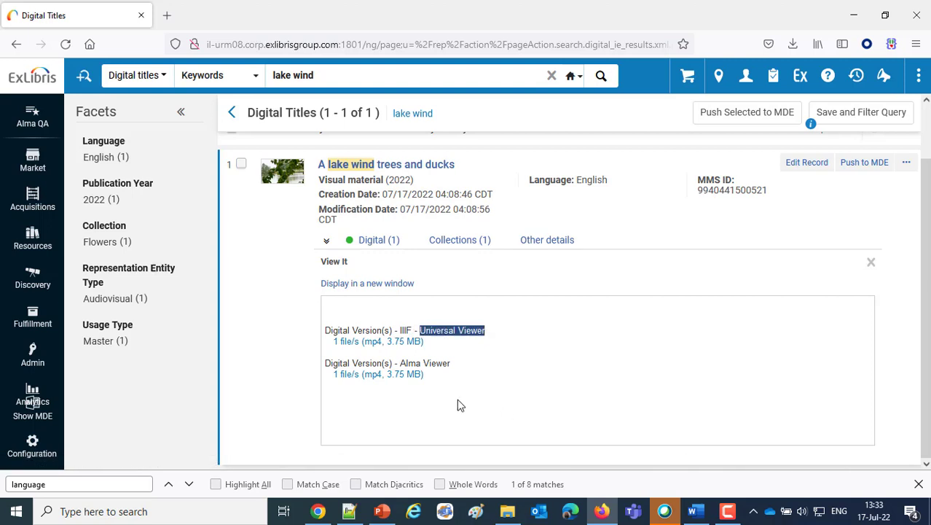
{"action": "left_click_drag", "start_coordinate": [401, 363], "coordinate": [454, 369]}
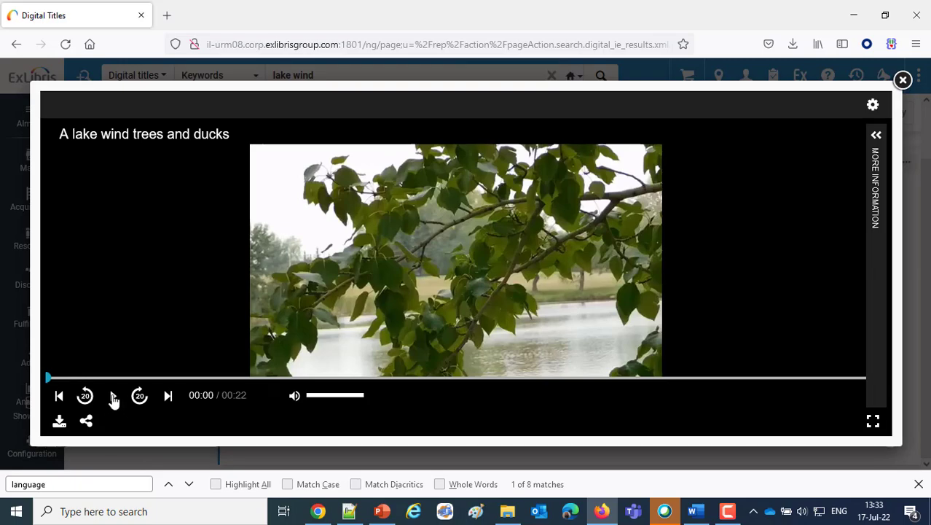
{"action": "left_click", "coordinate": [114, 400]}
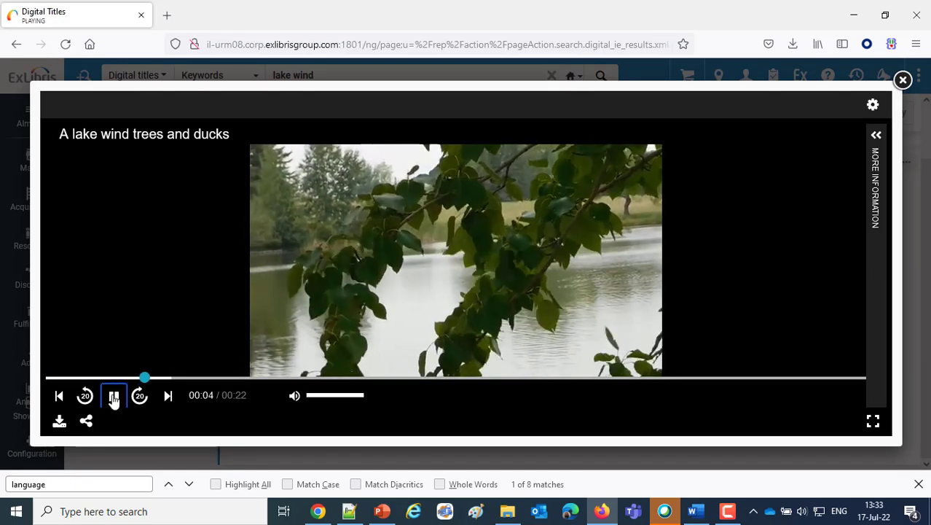
Close the video viewer, search 'lady in the tower' and open View It for the second record
{"action": "left_click", "coordinate": [903, 80]}
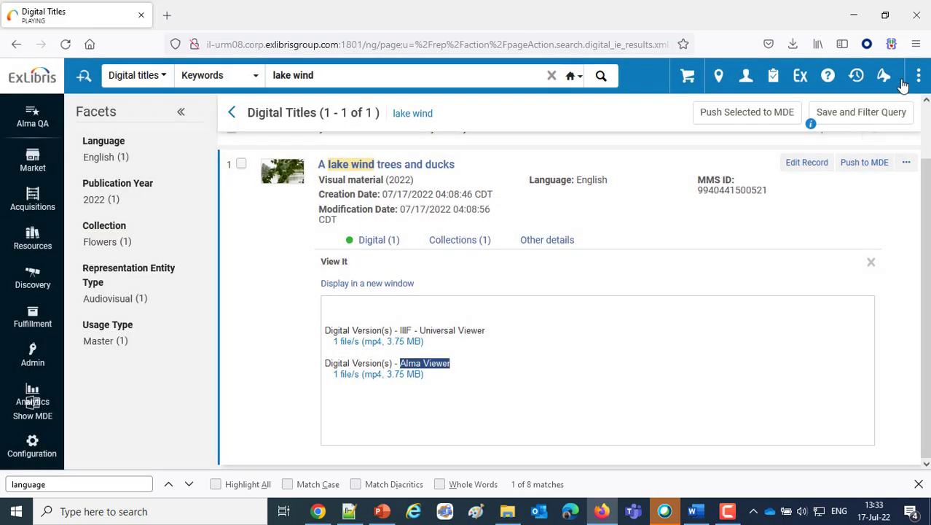
{"action": "triple_click", "coordinate": [358, 75]}
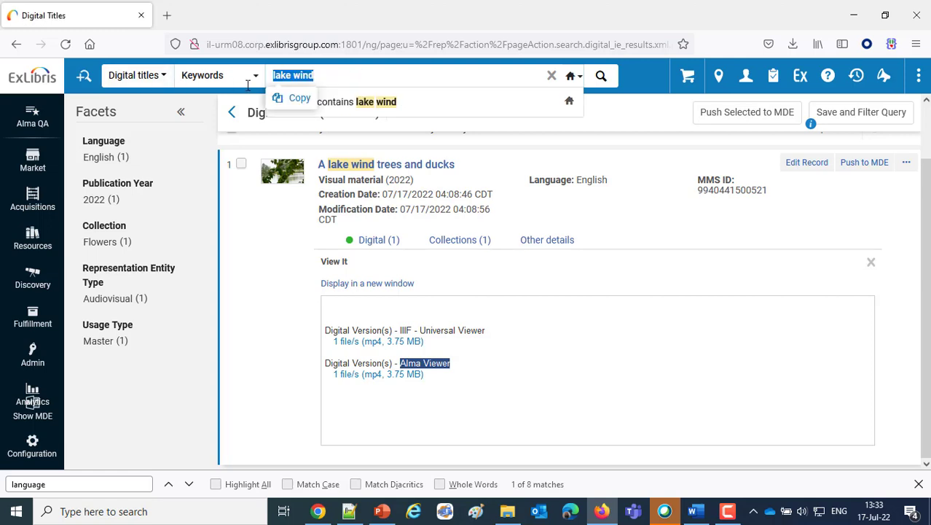
{"action": "type", "text": "lady in "}
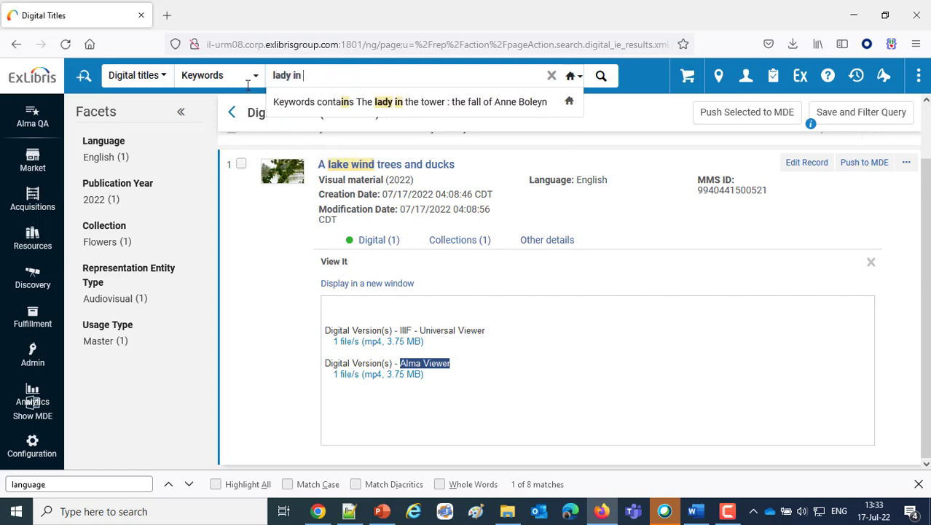
{"action": "type", "text": "the tower"}
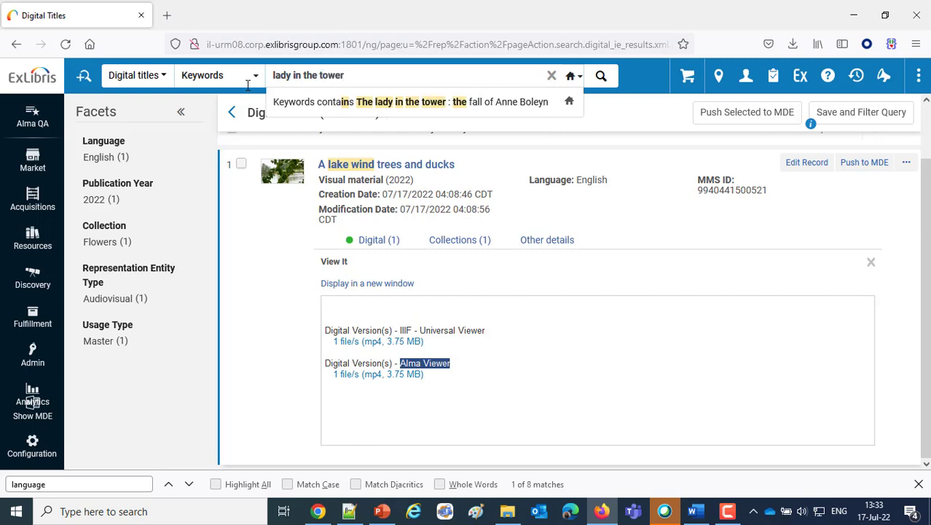
{"action": "key", "text": "Return"}
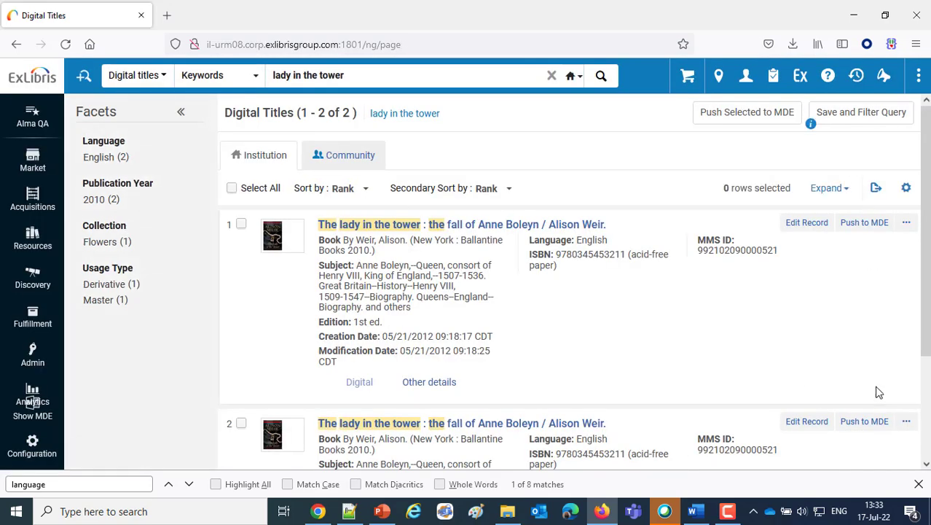
{"action": "scroll", "coordinate": [904, 427], "scroll_direction": "down", "scroll_amount": 2}
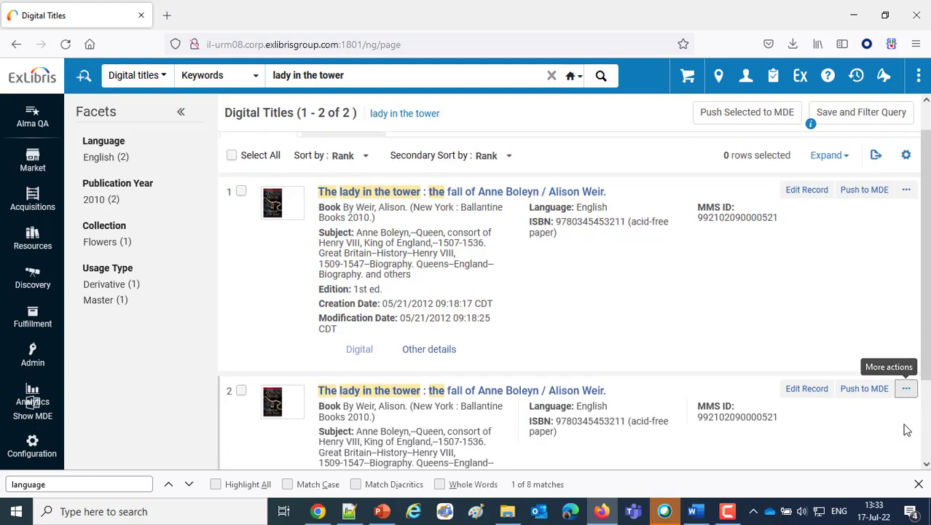
{"action": "left_click", "coordinate": [906, 284]}
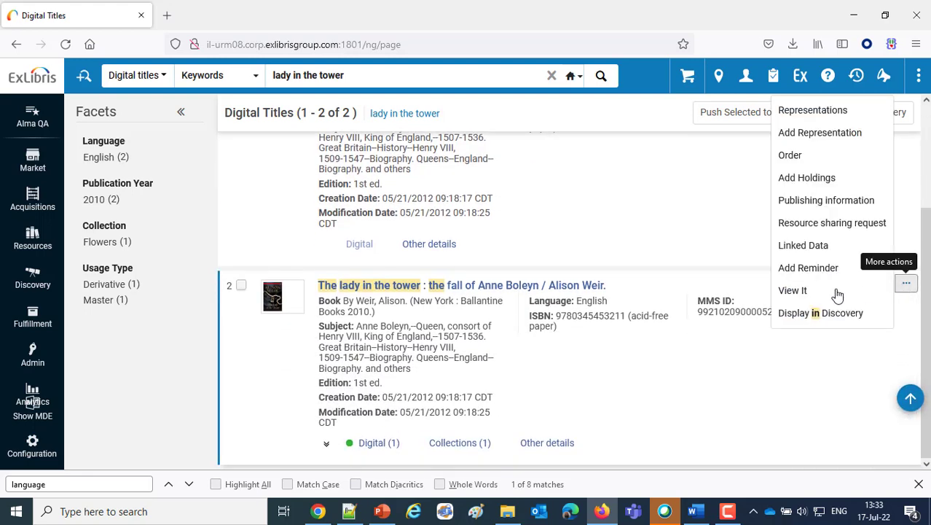
{"action": "left_click", "coordinate": [795, 291]}
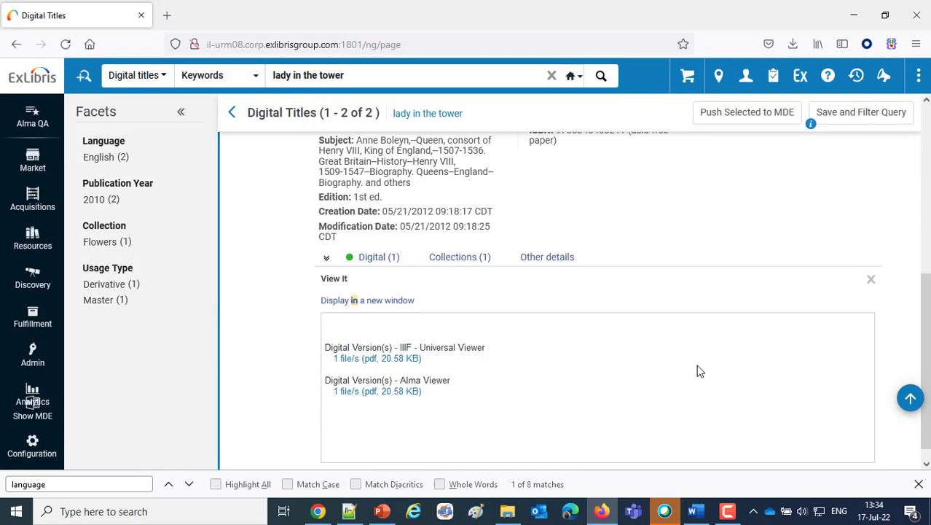
Open The lady in the tower PDF in the Universal Viewer, close it, and return to PowerPoint
{"action": "left_click", "coordinate": [362, 359]}
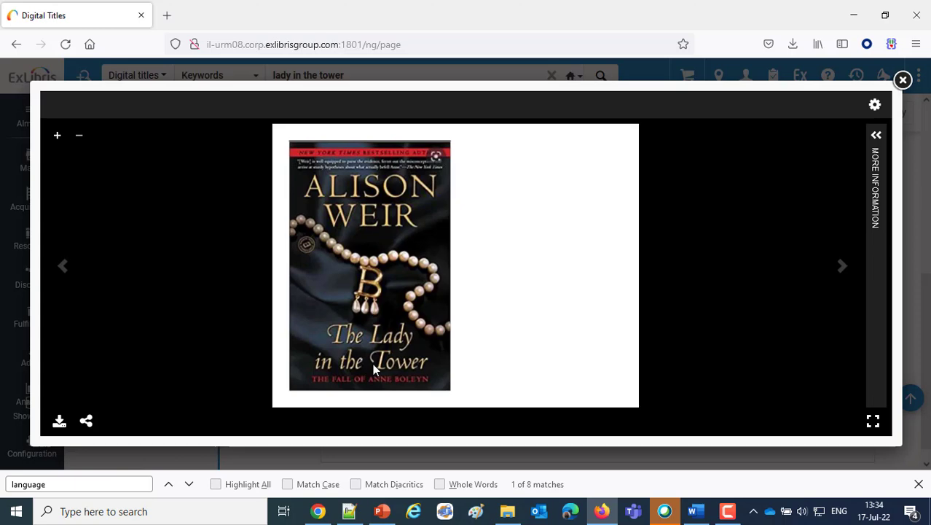
{"action": "left_click", "coordinate": [903, 79]}
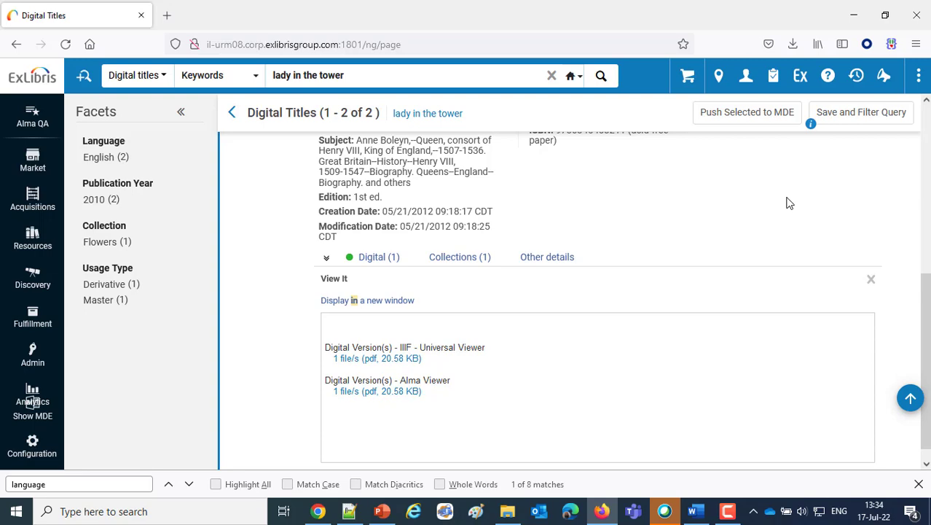
{"action": "left_click", "coordinate": [383, 513]}
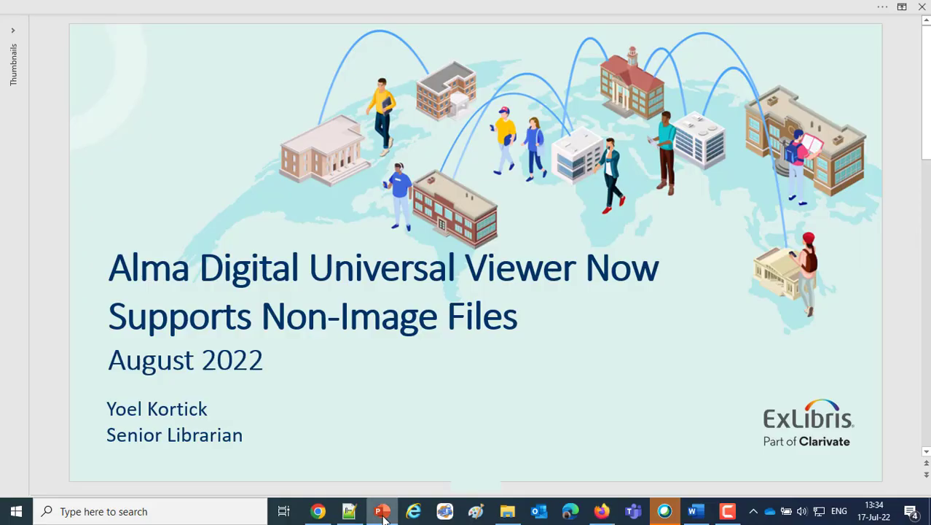